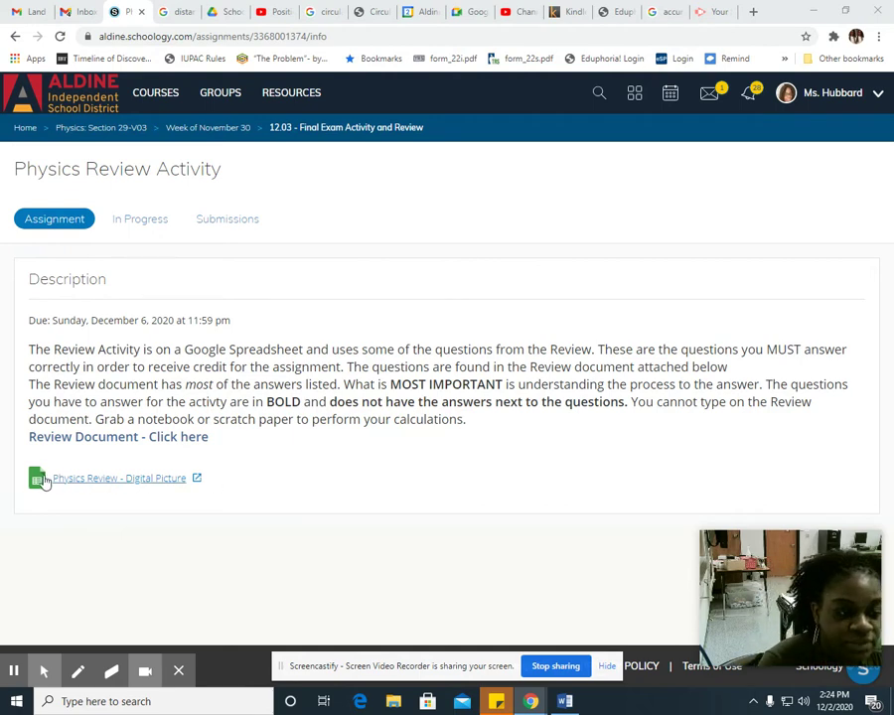
# Highlight the Physics Review - Digital Picture attachment, and open the Review Document linked in the assignment description
pyautogui.click(23, 494)
pyautogui.moveTo(23, 494); pyautogui.dragTo(256, 499)
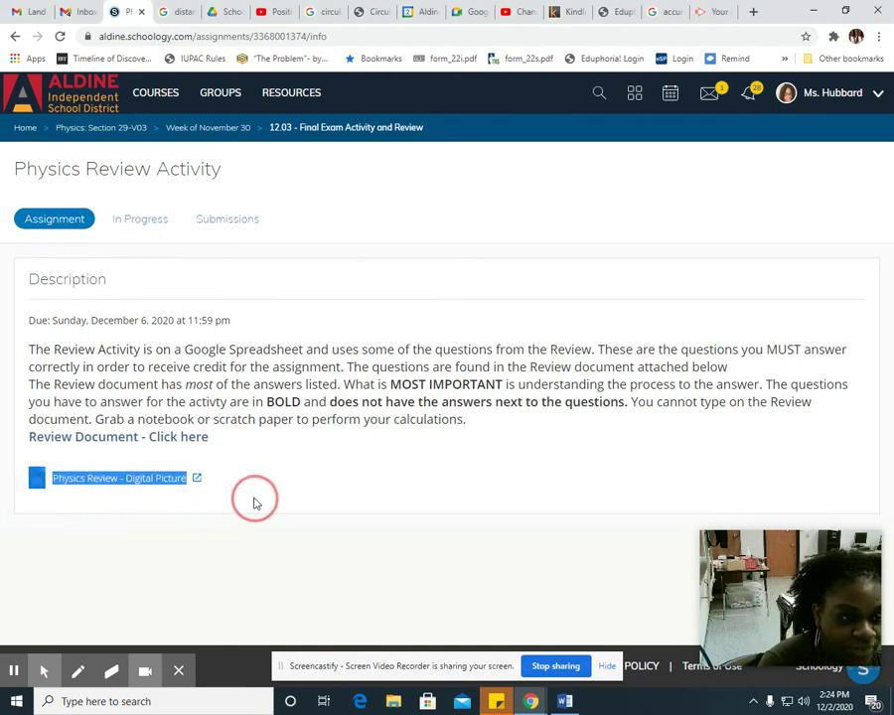
pyautogui.click(316, 526)
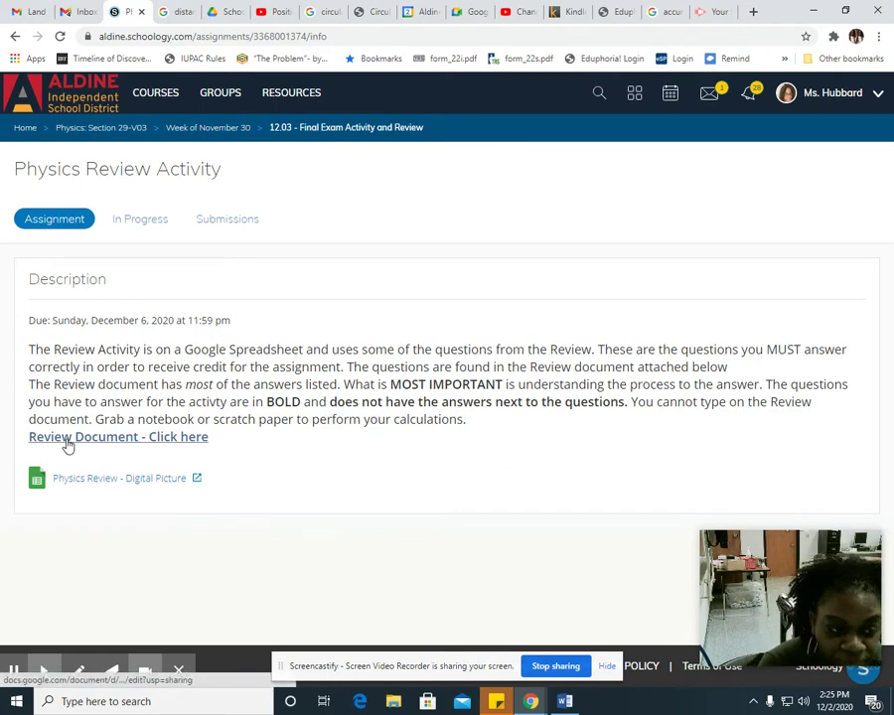
pyautogui.click(69, 441)
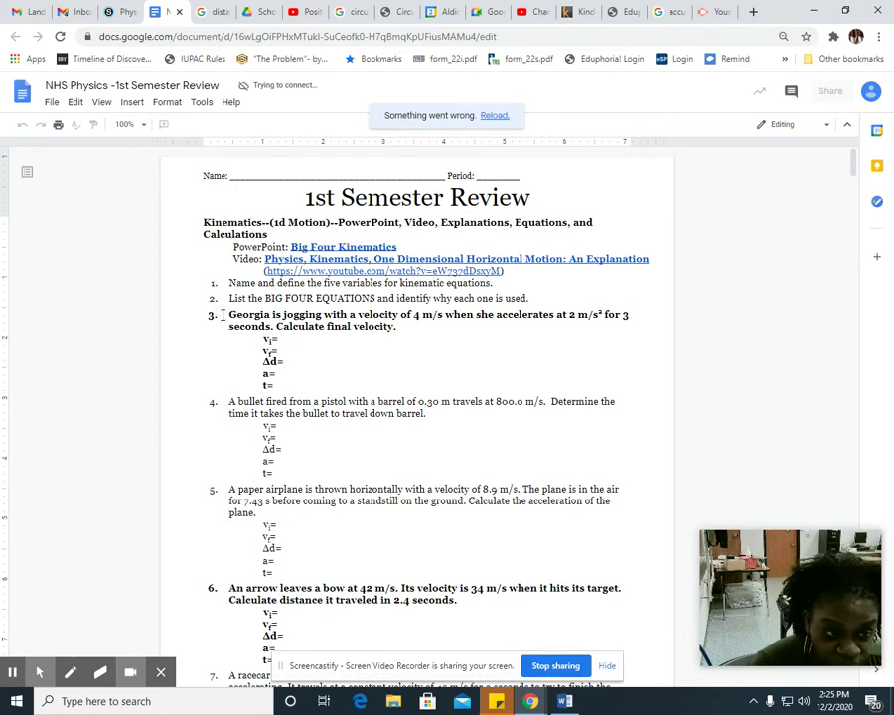
# Examine the bolded questions in the Kinematics, Forces and Projectile Motion sections of the review document
pyautogui.moveTo(222, 314); pyautogui.dragTo(335, 378)
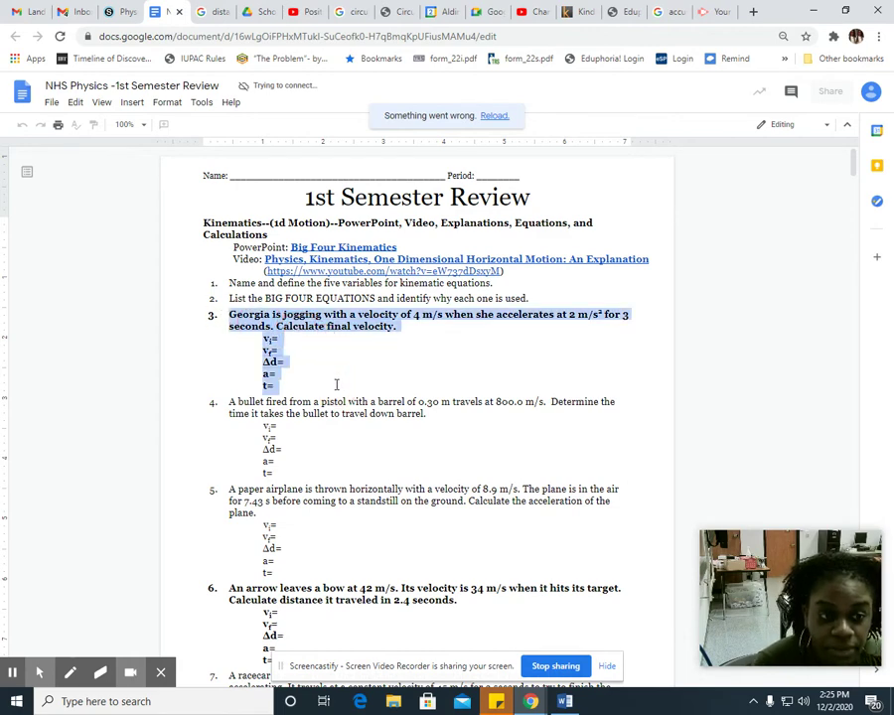
pyautogui.moveTo(205, 222); pyautogui.dragTo(336, 222)
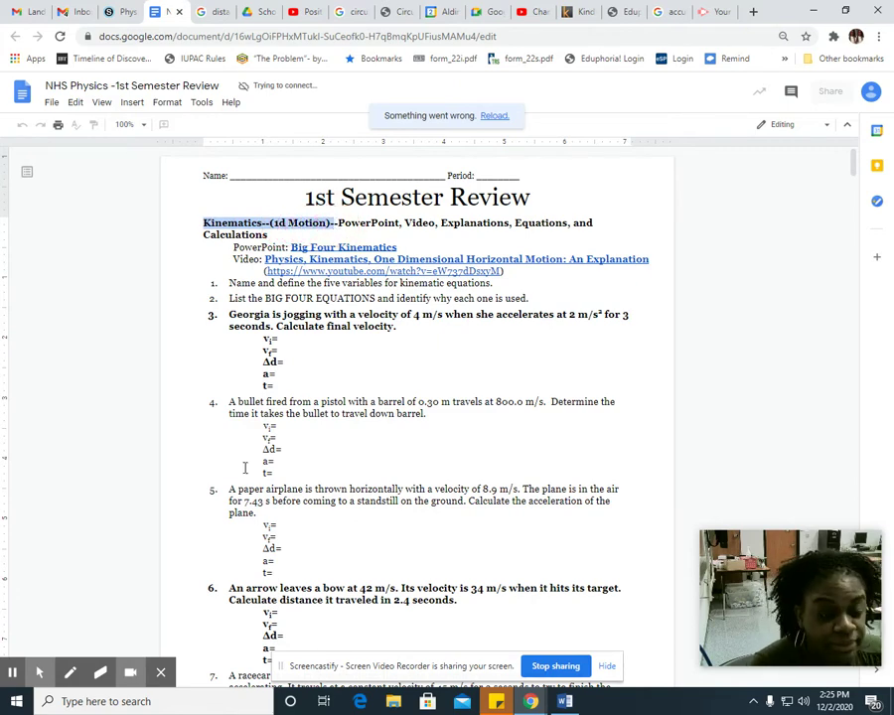
pyautogui.scroll(-1, 246, 465)
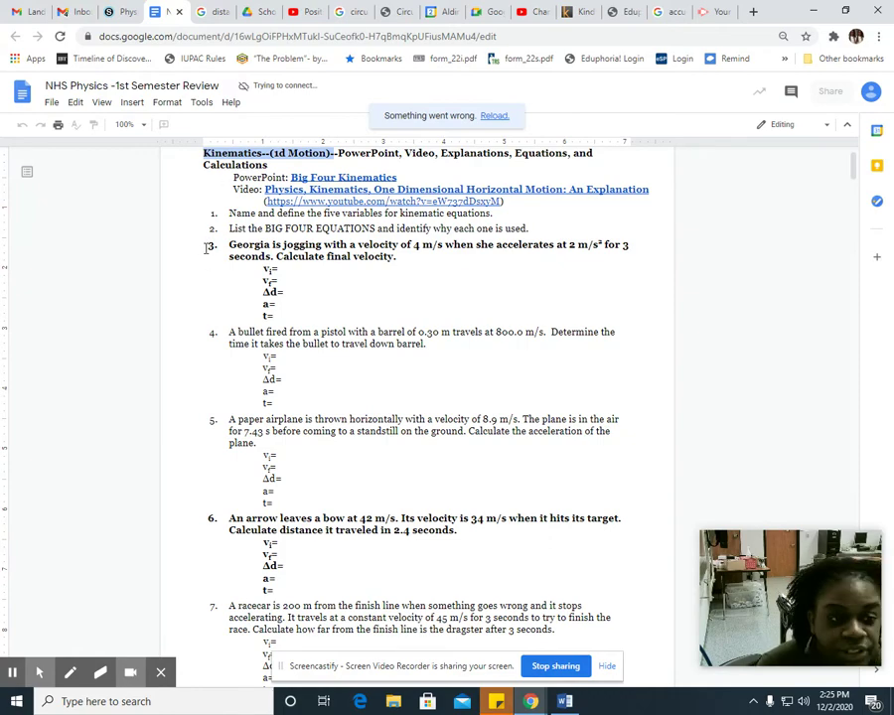
pyautogui.scroll(-4, 257, 499)
pyautogui.scroll(-3, 256, 500)
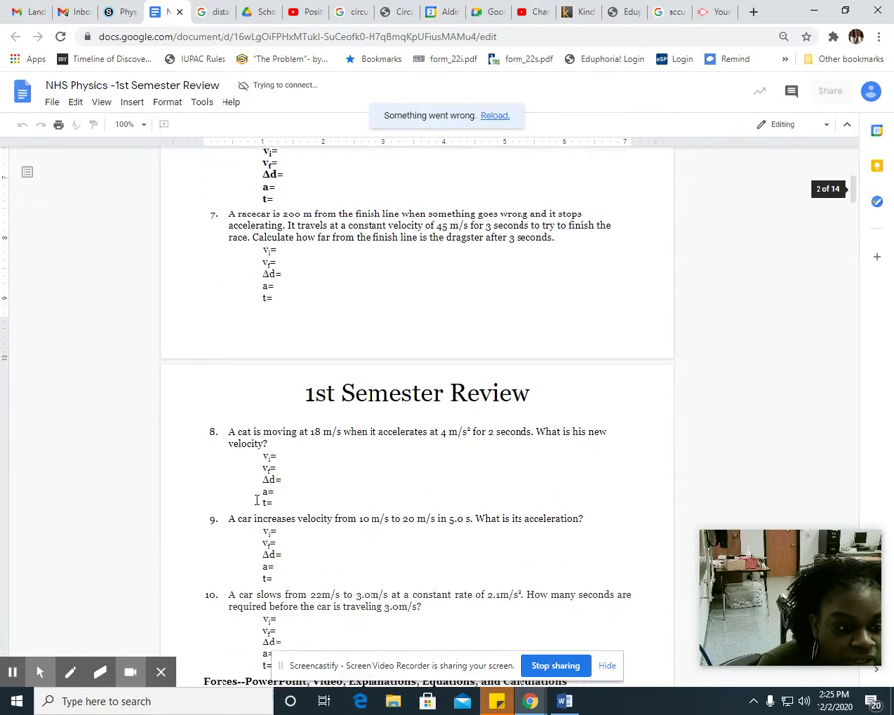
pyautogui.scroll(3, 256, 500)
pyautogui.scroll(-4, 257, 499)
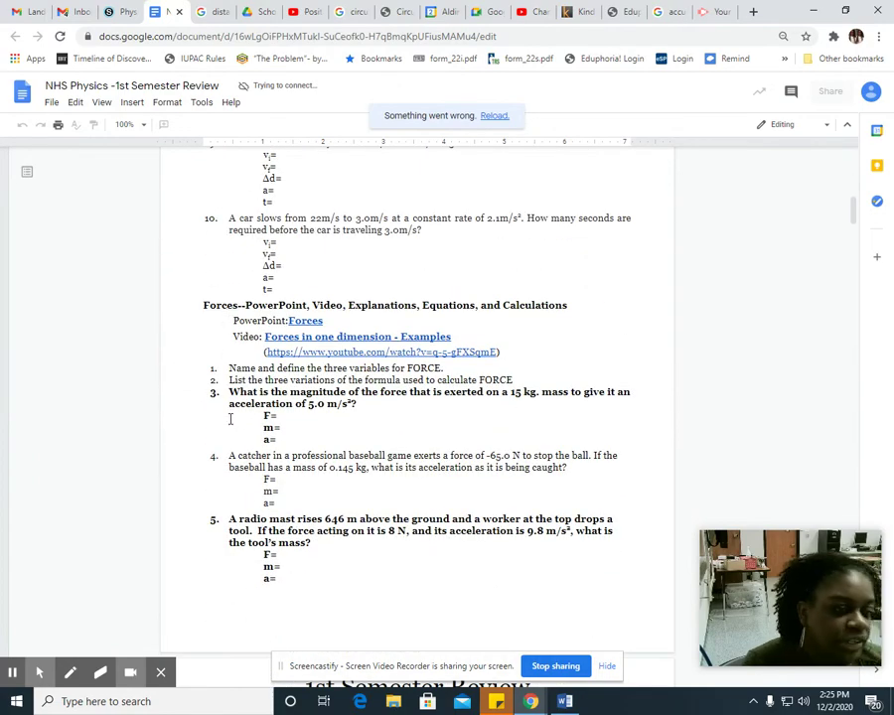
pyautogui.scroll(-1, 254, 421)
pyautogui.scroll(-2, 254, 421)
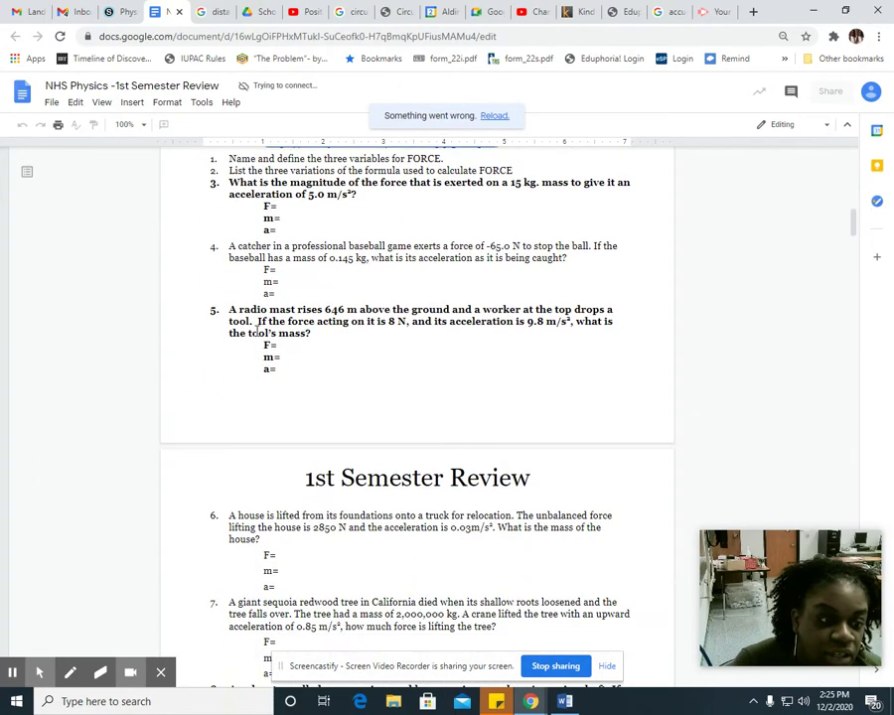
pyautogui.scroll(-3, 246, 404)
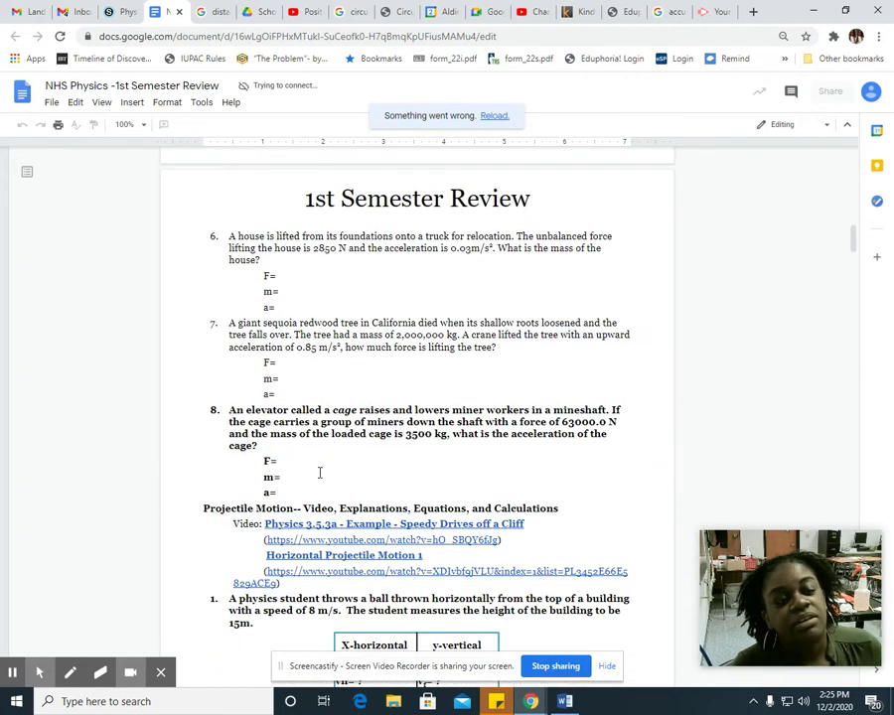
# Open the Physics Review - Digital Picture spreadsheet from the assignment and check its Big 4 question #3 against the review document's Kinematics section
pyautogui.click(116, 8)
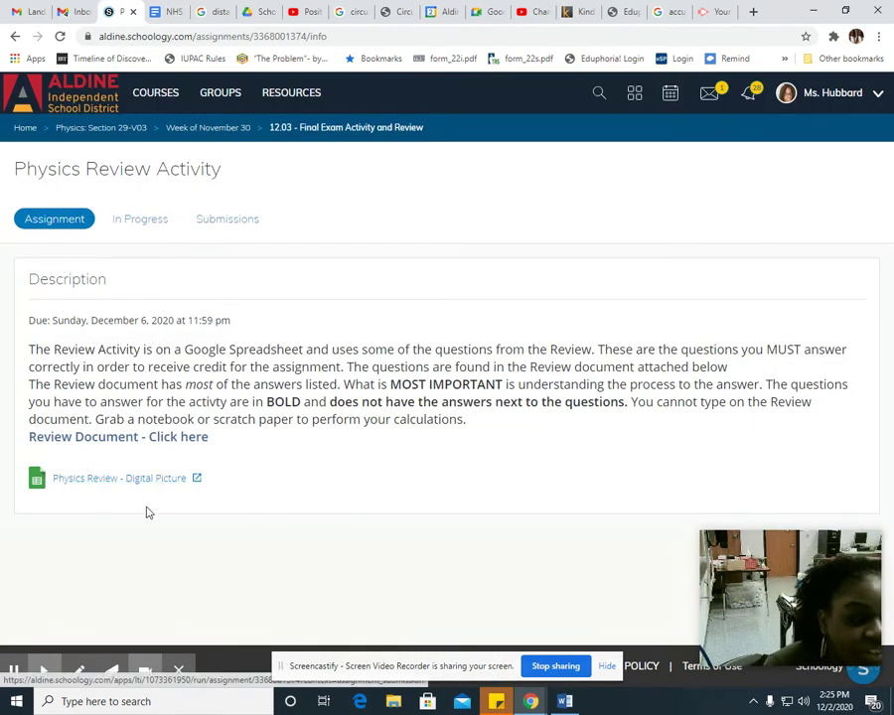
pyautogui.click(83, 480)
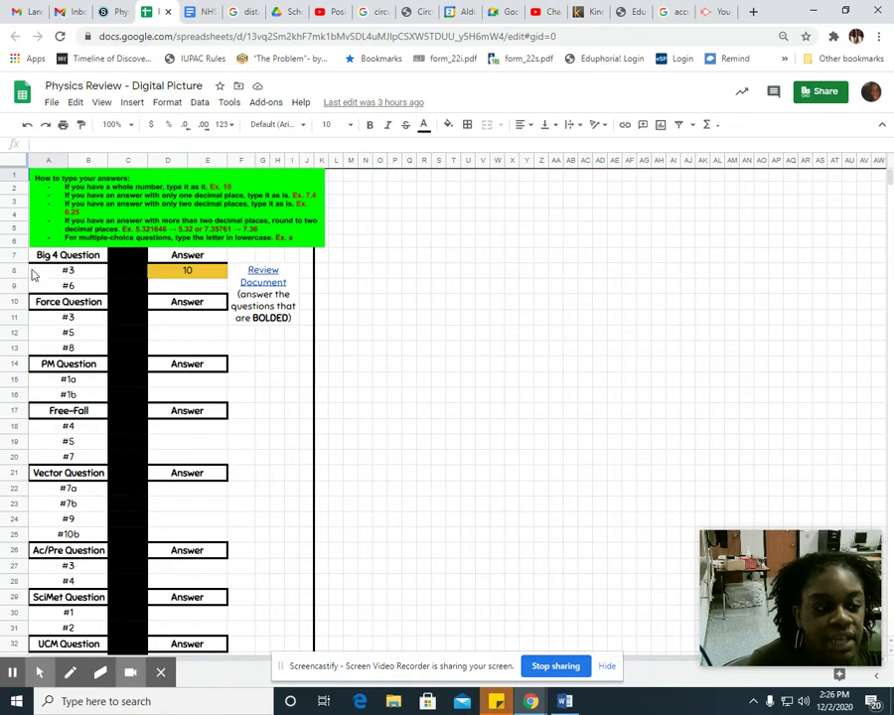
pyautogui.click(197, 8)
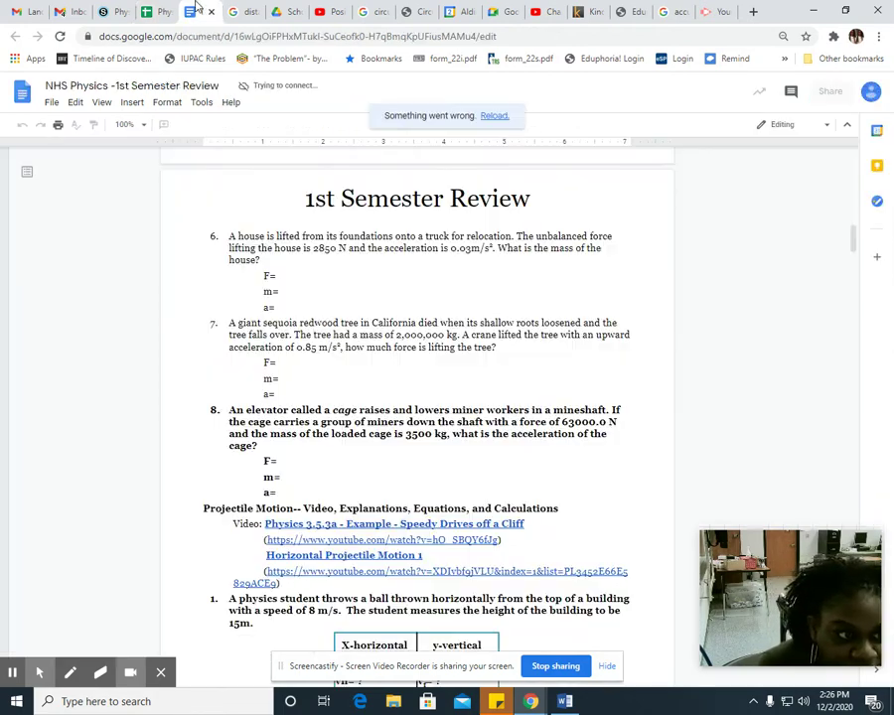
pyautogui.scroll(5, 289, 392)
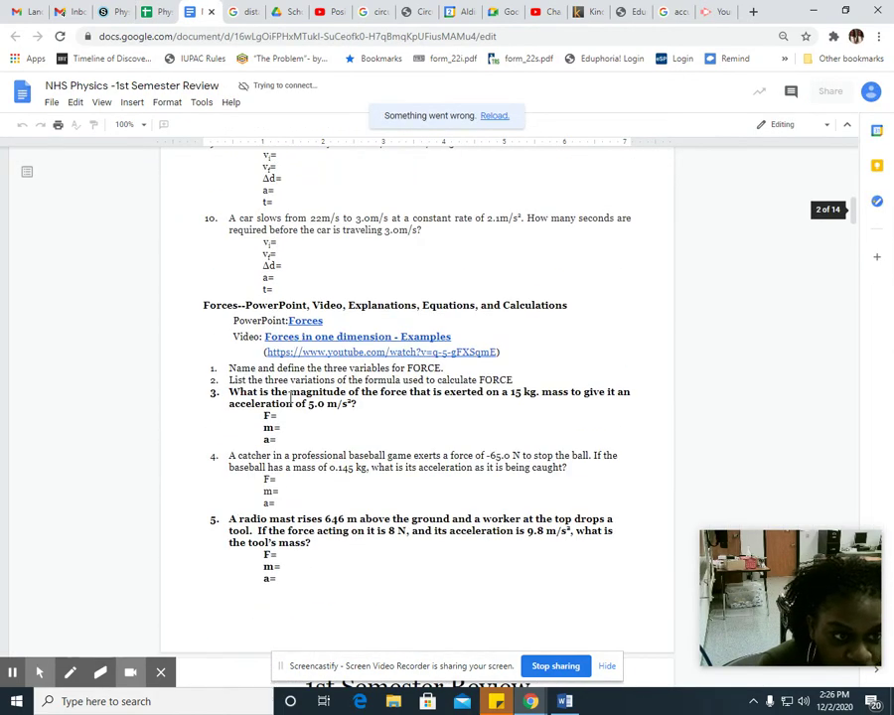
pyautogui.scroll(10, 289, 392)
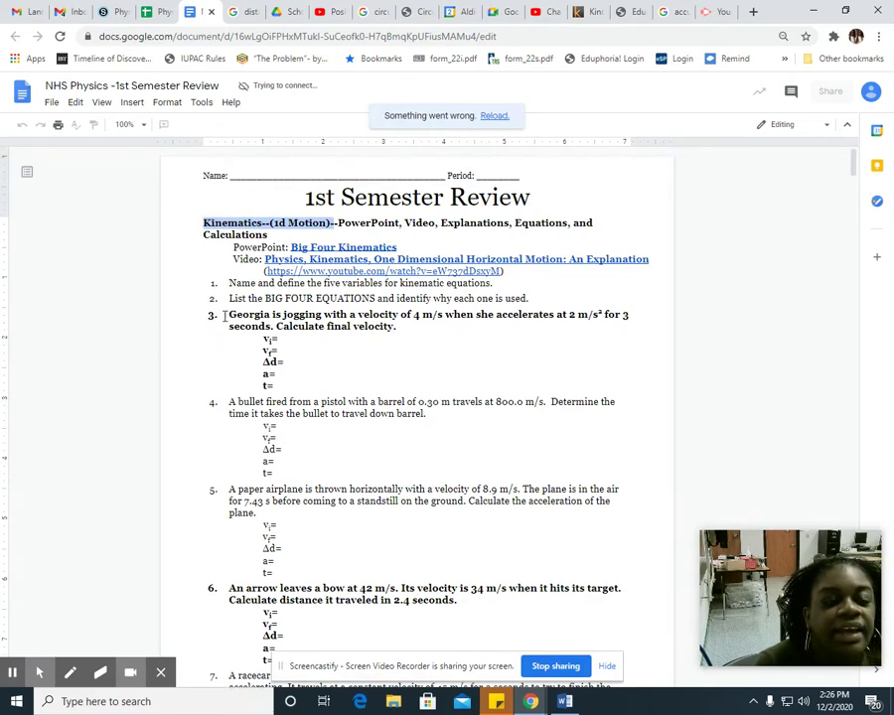
pyautogui.click(159, 12)
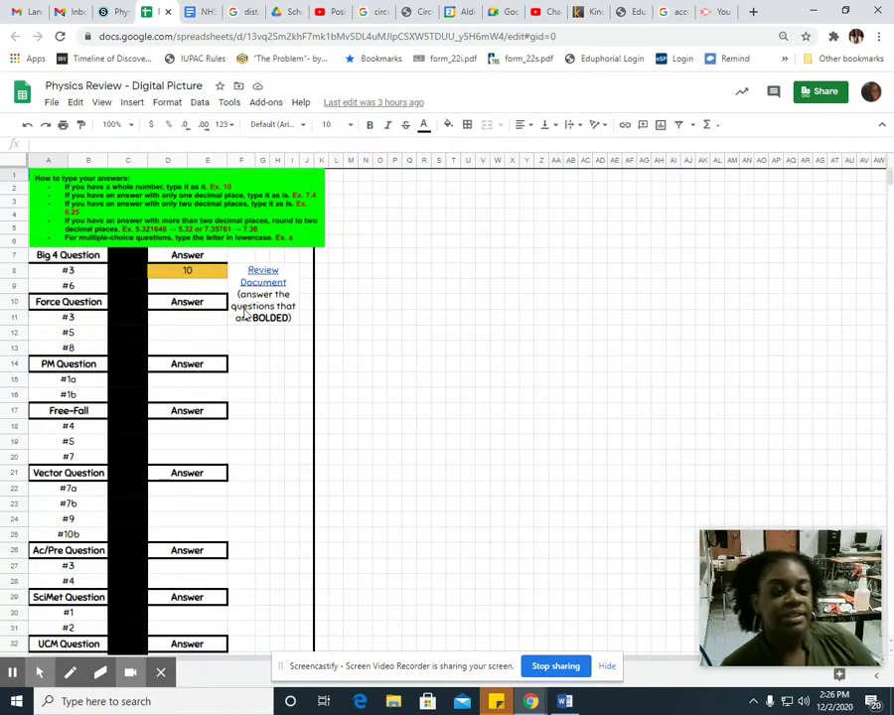
# Clear the answer for Big 4 question #3 and enter 12.0 as a trial answer
pyautogui.click(184, 279)
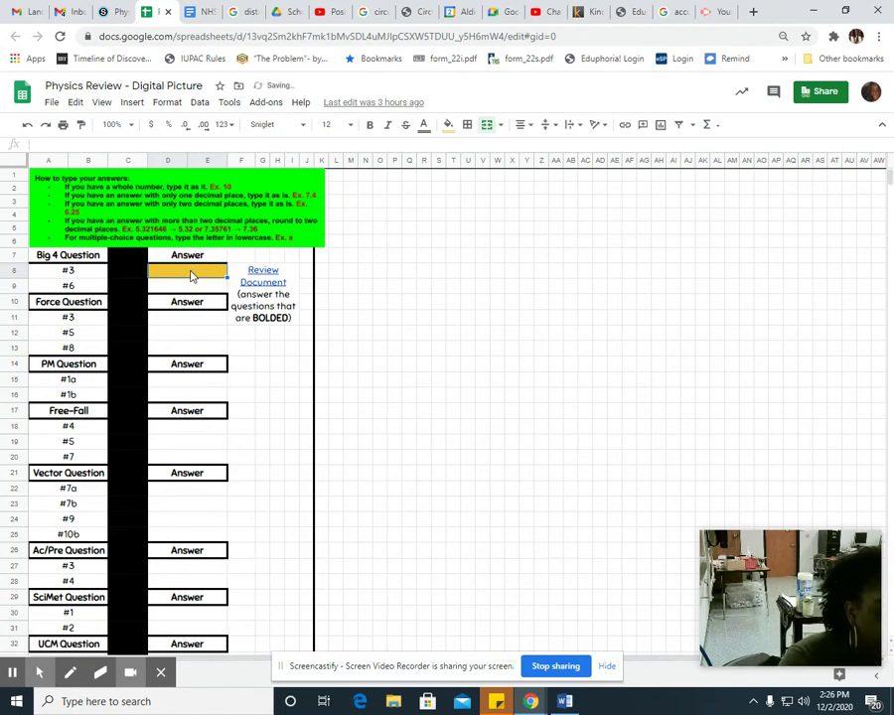
pyautogui.press('Delete')
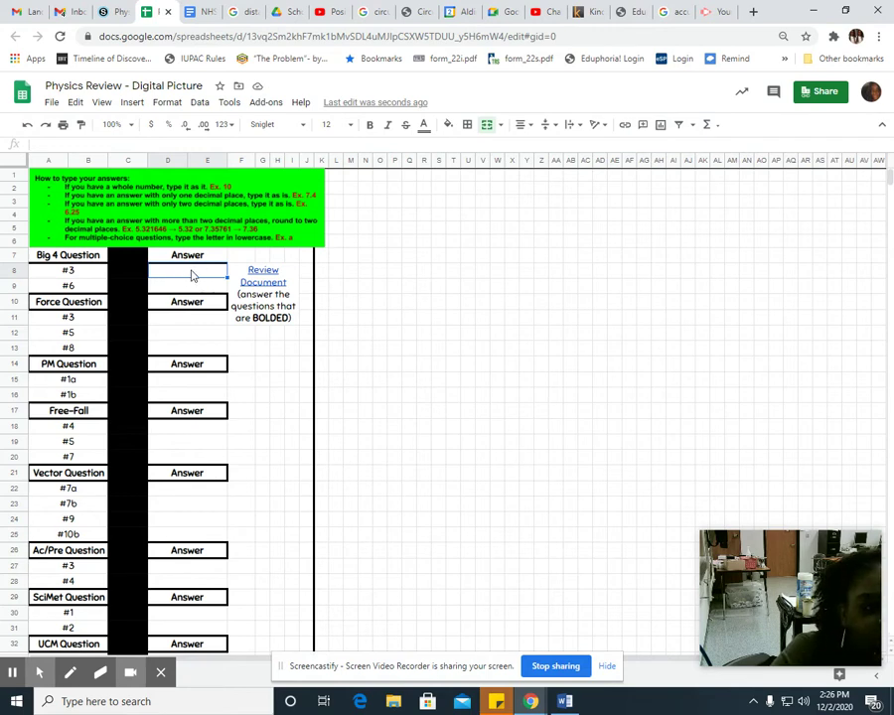
pyautogui.write('12')
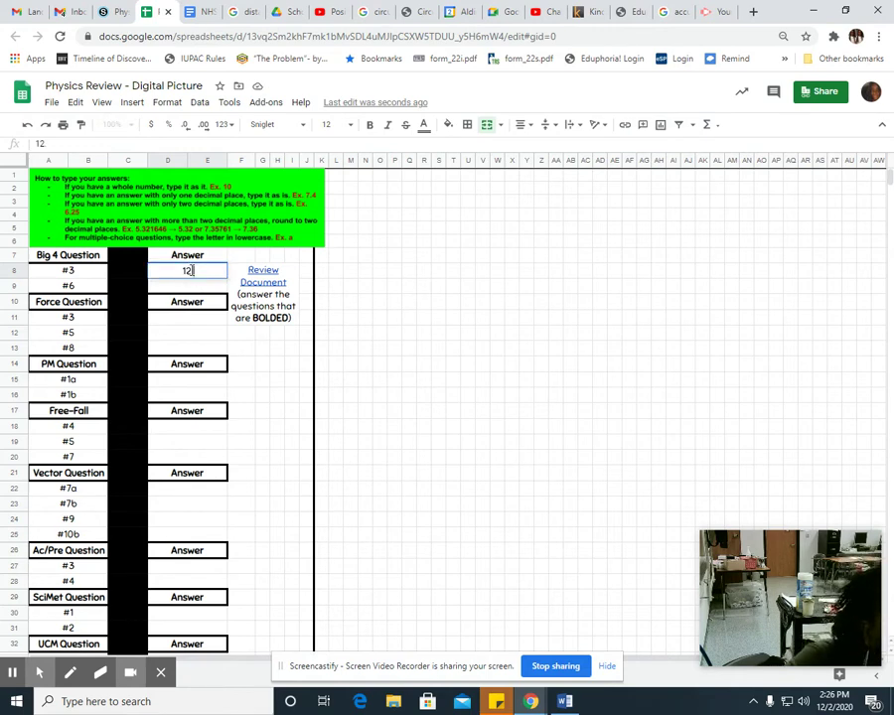
pyautogui.write('.0')
pyautogui.press('Return')
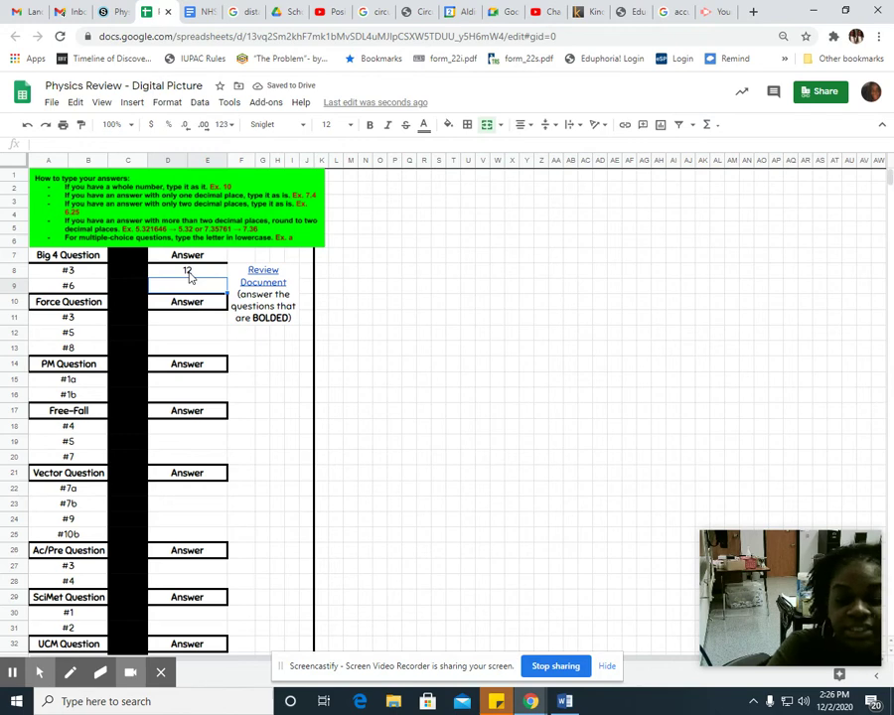
# Set the answer for Big 4 question #3 to 10
pyautogui.click(190, 277)
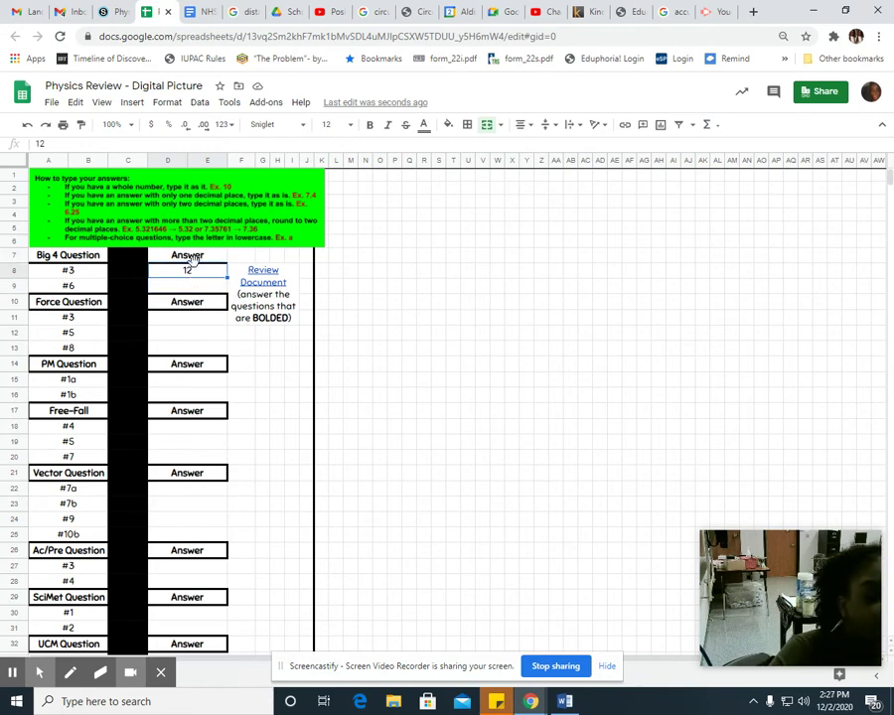
pyautogui.write('10')
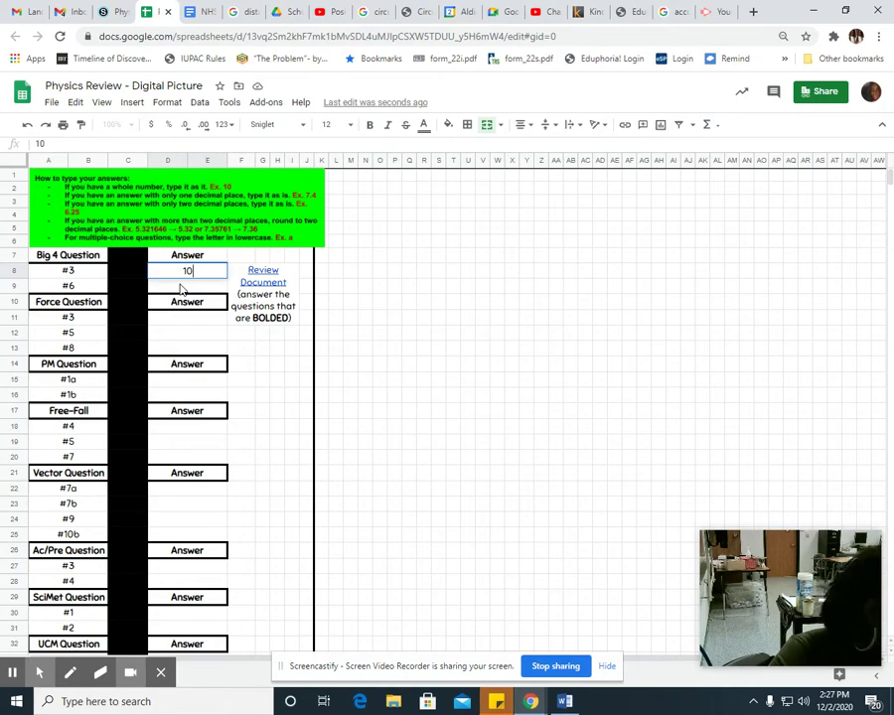
pyautogui.press('Return')
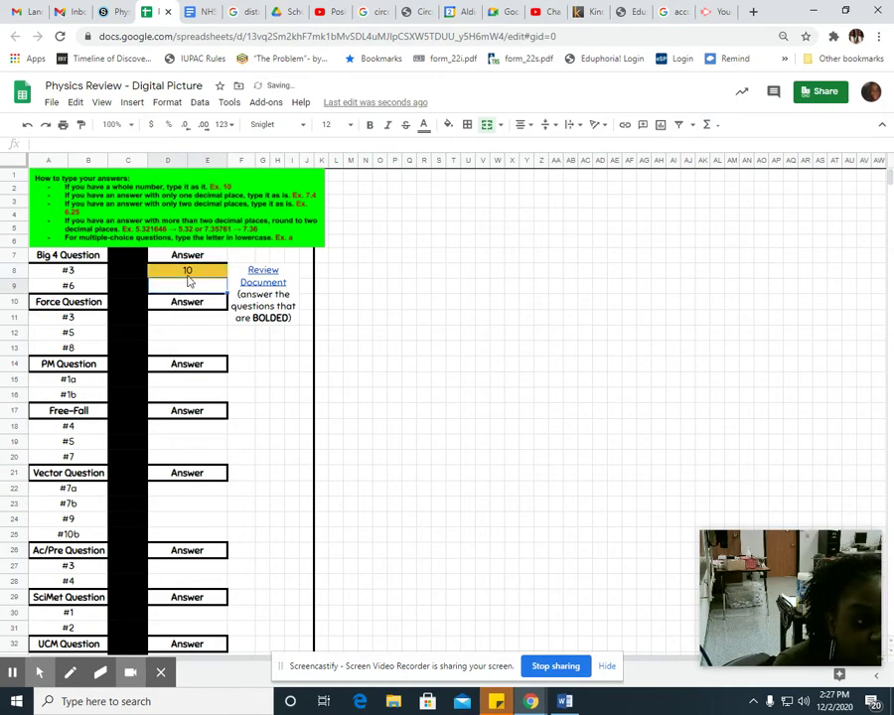
# Look up bolded Kinematics question 6 in the review document and return to the answer spreadsheet
pyautogui.click(194, 9)
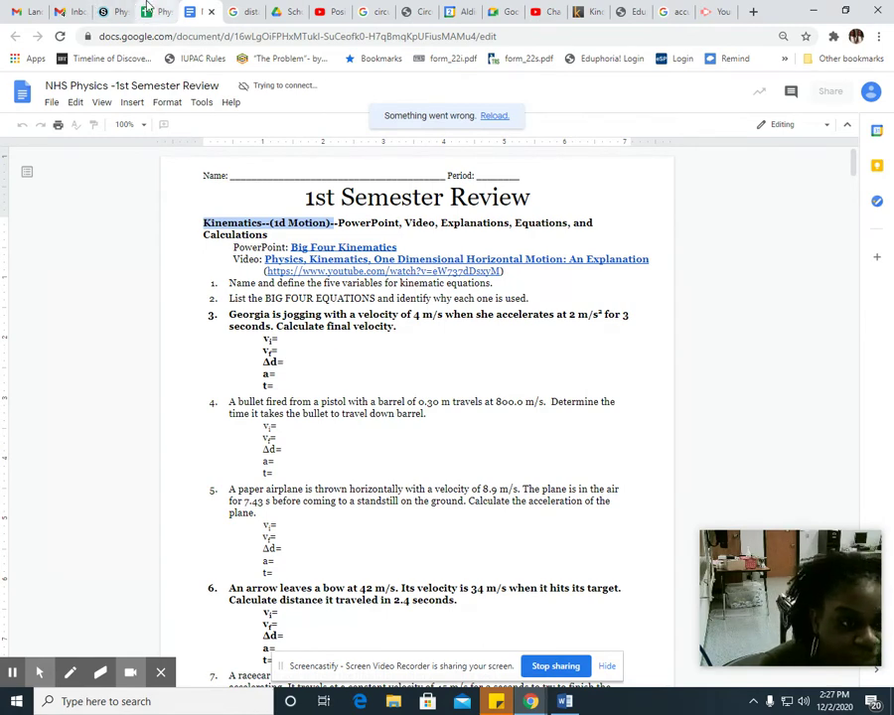
pyautogui.scroll(-3, 351, 497)
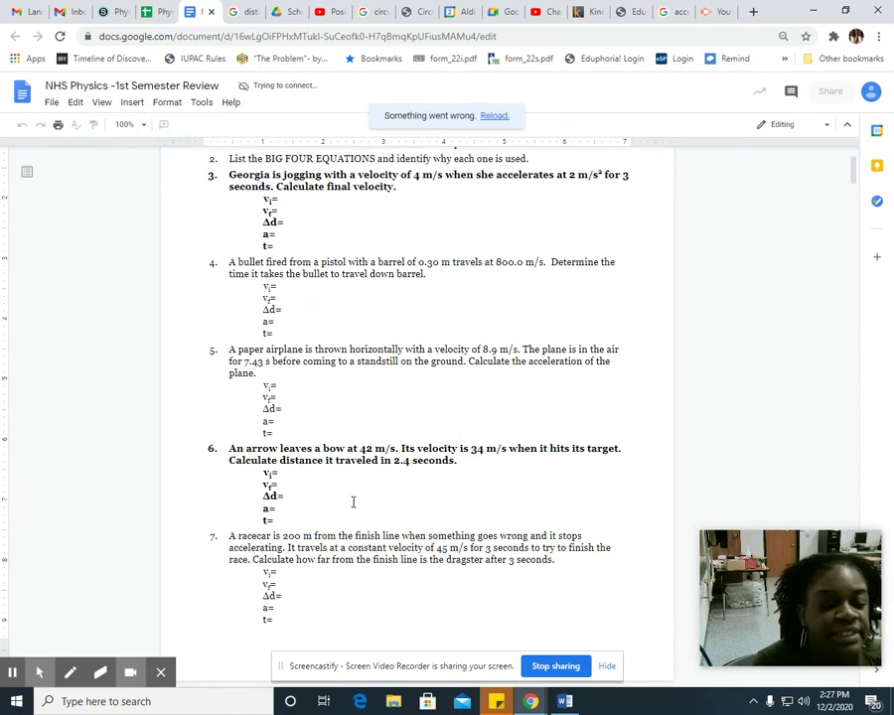
pyautogui.click(149, 11)
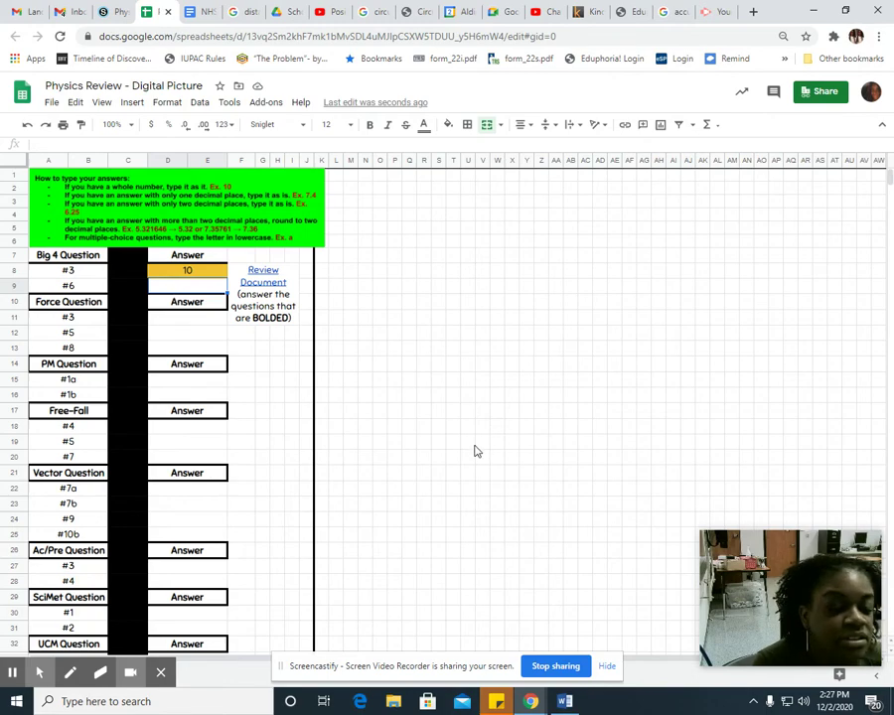
# Examine all the question sections from Big 4 to Newt and the pixel picture area beside them in the spreadsheet
pyautogui.scroll(-3, 477, 453)
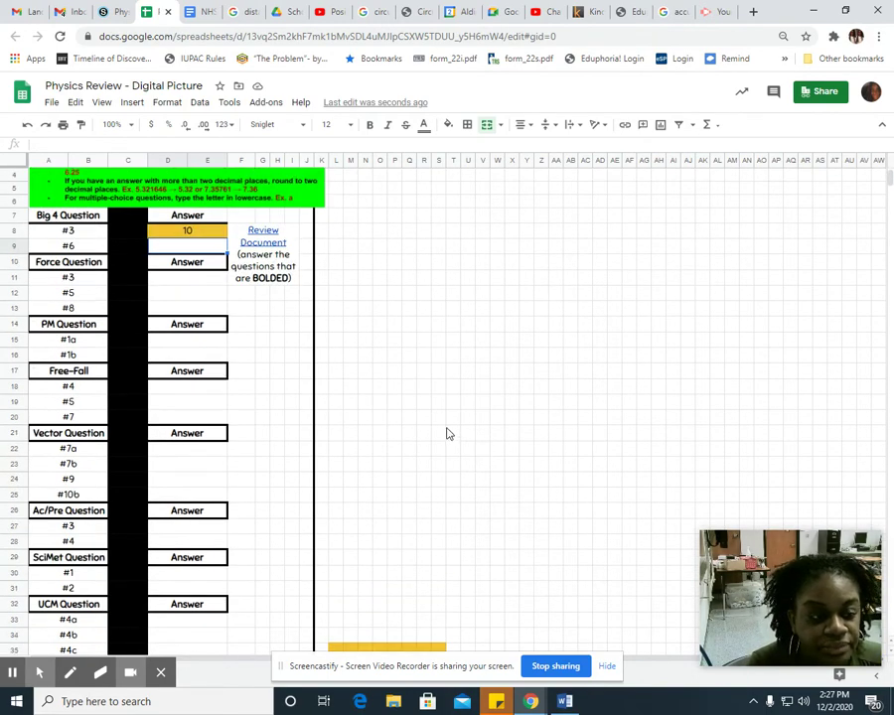
pyautogui.scroll(-5, 553, 398)
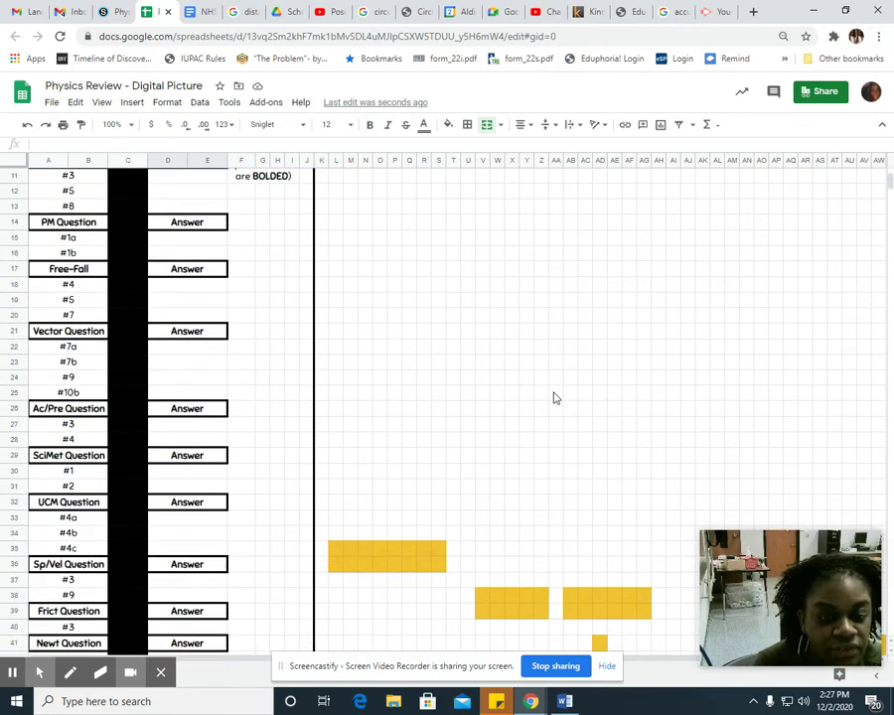
pyautogui.scroll(-2, 556, 399)
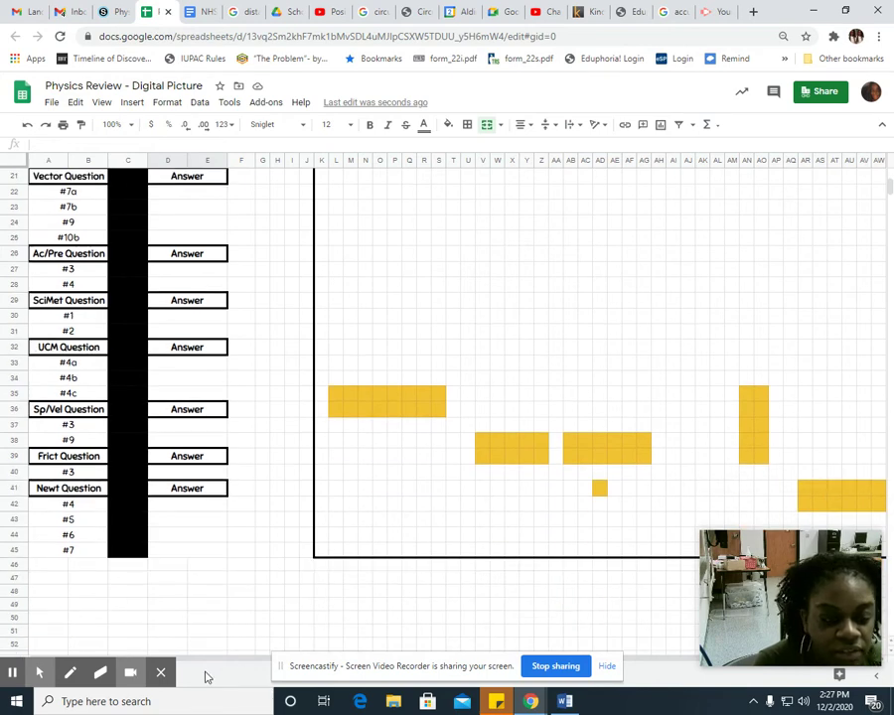
pyautogui.moveTo(220, 659); pyautogui.dragTo(382, 658)
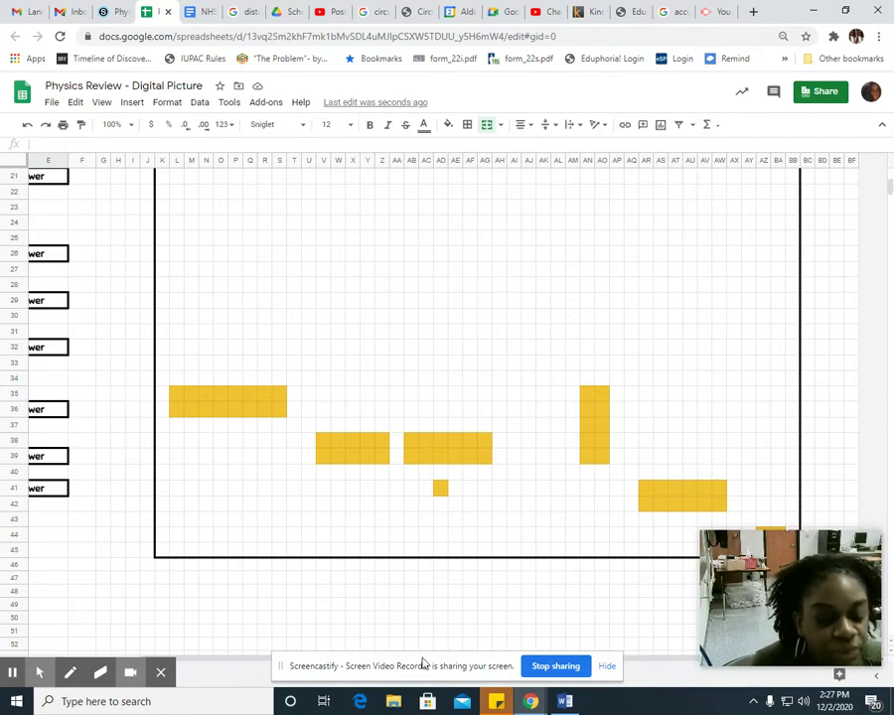
pyautogui.moveTo(251, 660); pyautogui.dragTo(184, 663)
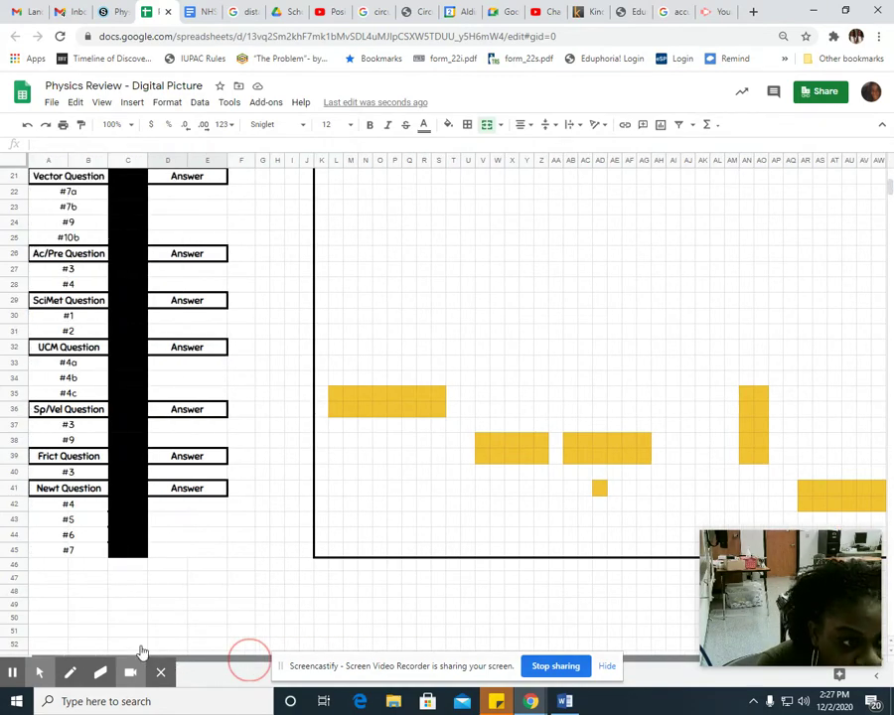
pyautogui.scroll(2, 92, 560)
pyautogui.scroll(5, 91, 560)
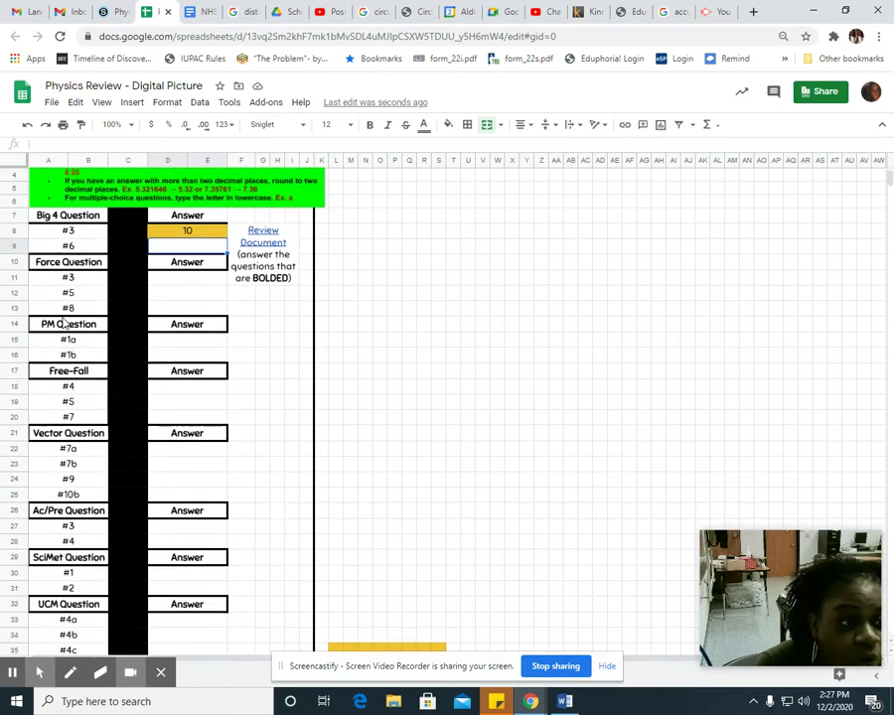
pyautogui.scroll(-3, 75, 403)
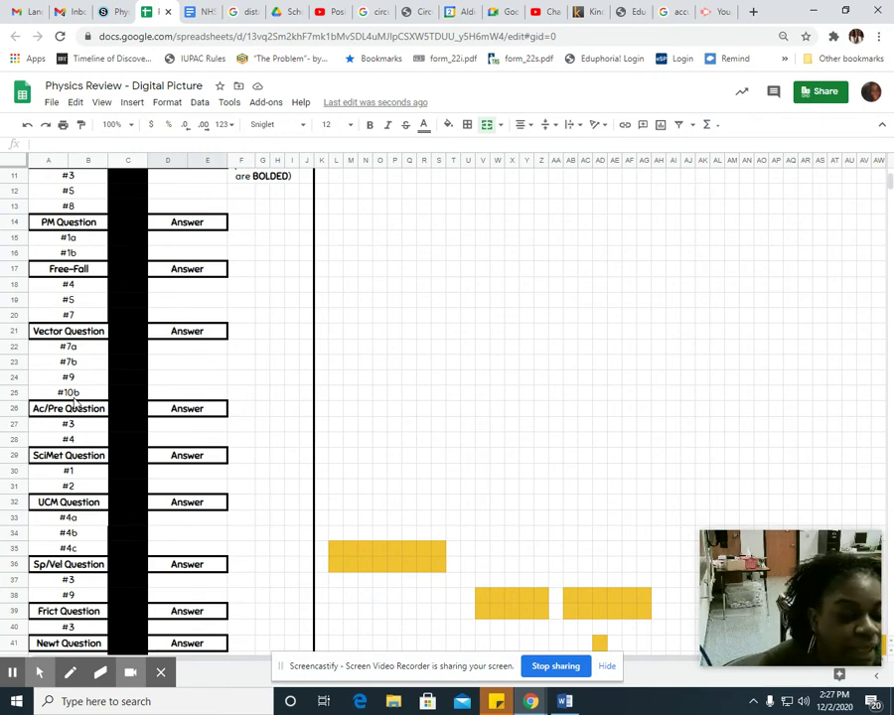
pyautogui.scroll(2, 197, 256)
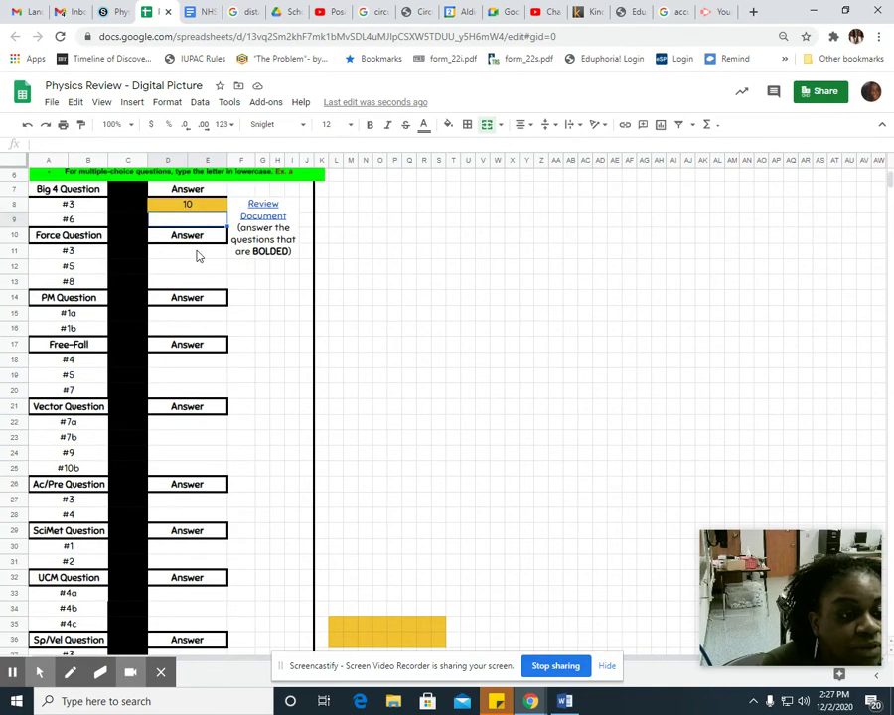
pyautogui.scroll(-5, 199, 407)
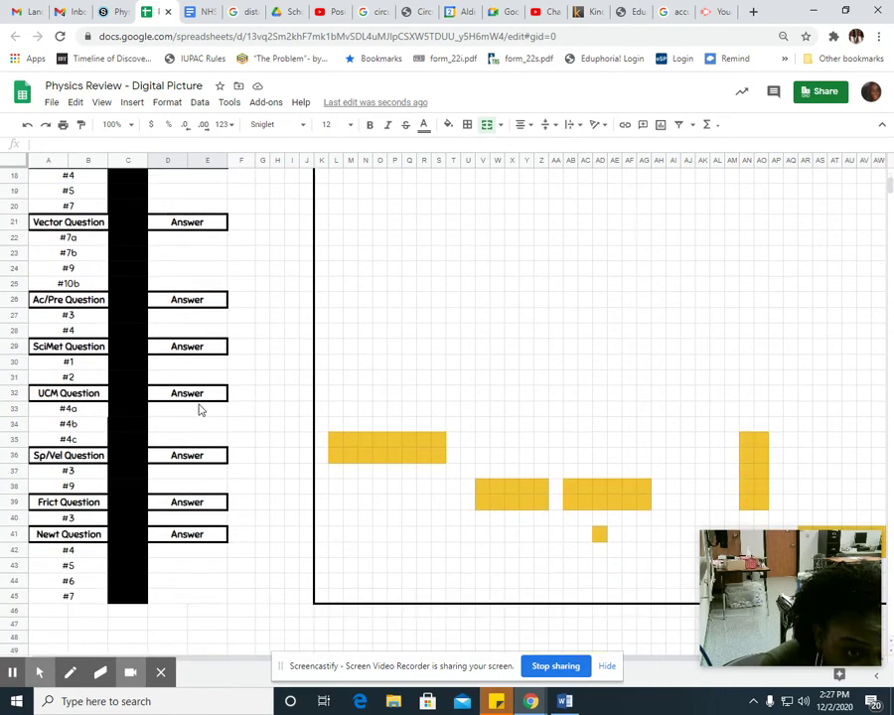
pyautogui.scroll(-1, 198, 408)
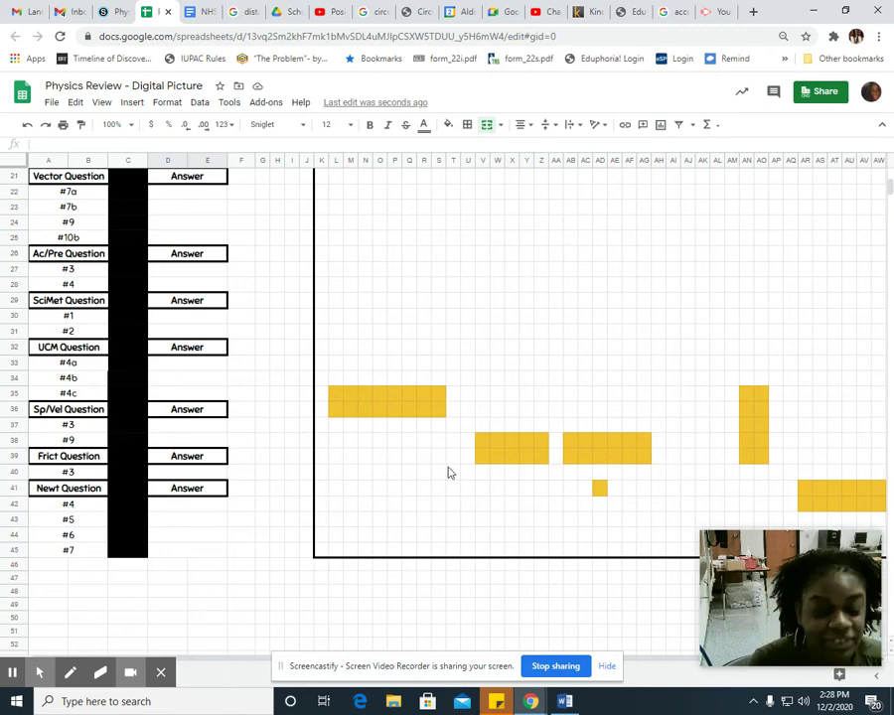
pyautogui.scroll(7, 255, 482)
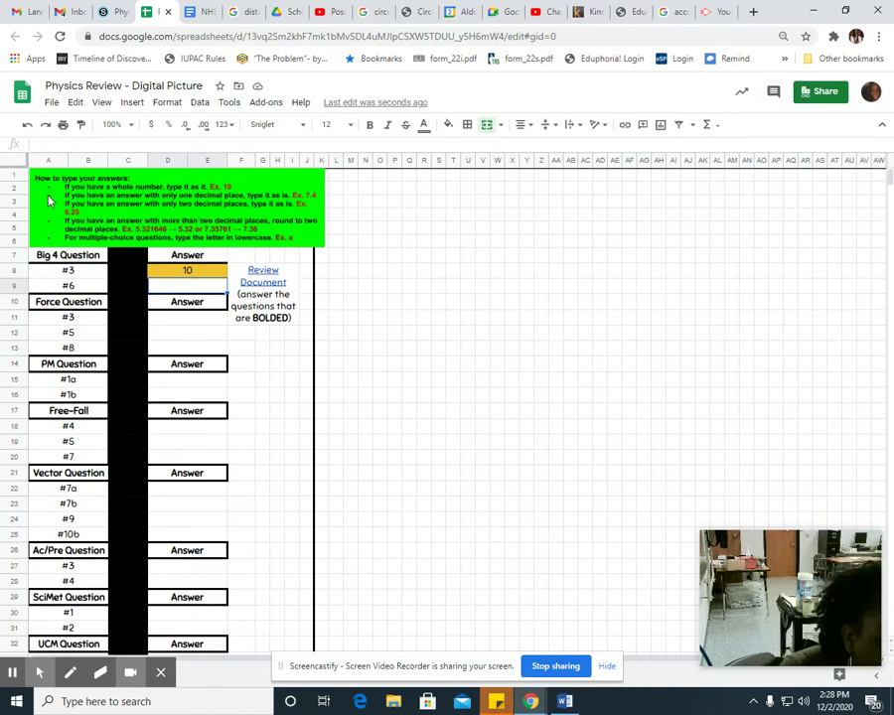
# Enlarge the page zoom to 150% and select the green box of instructions on how to type answers
pyautogui.click(879, 36)
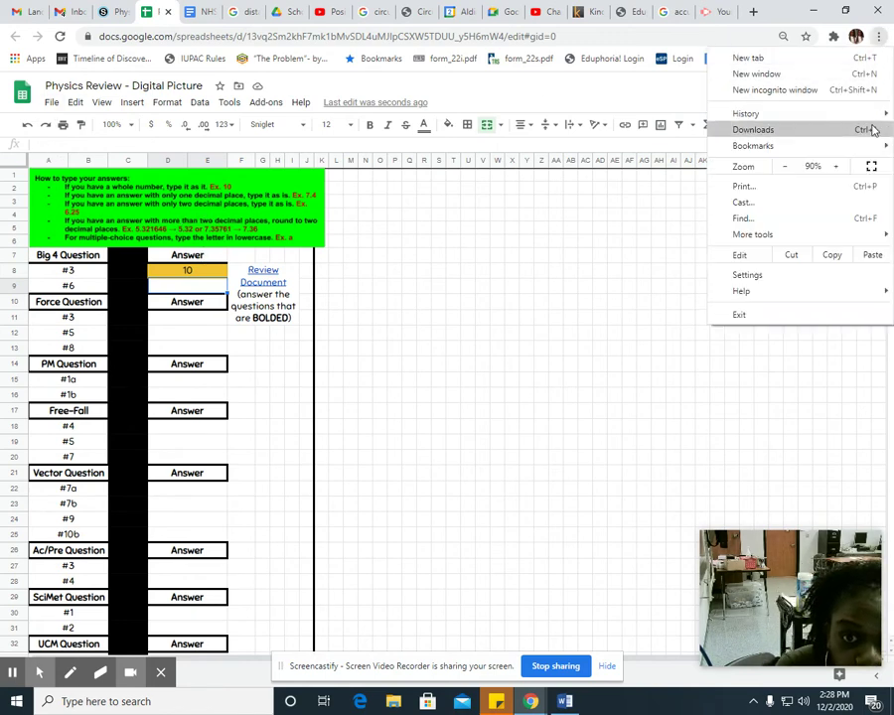
pyautogui.click(837, 168)
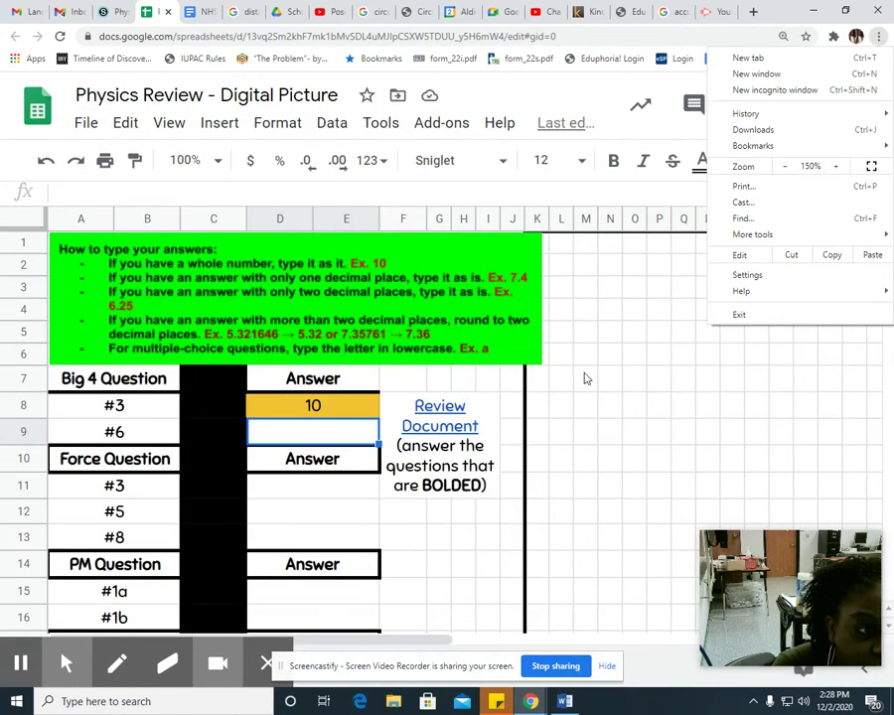
pyautogui.click(354, 322)
pyautogui.click(328, 305)
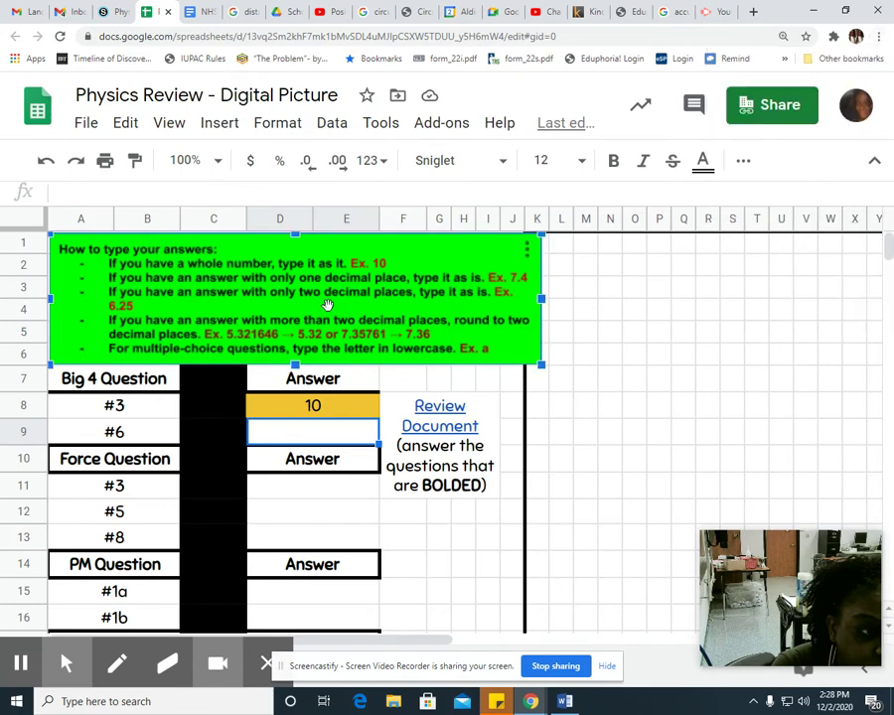